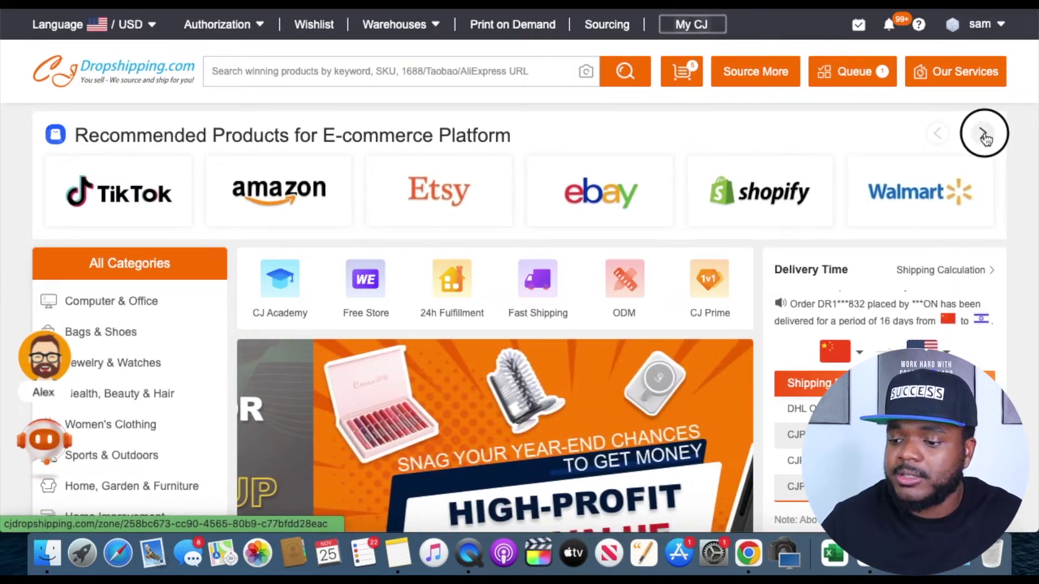
- Look through the CJ Dropshipping home page's recommended e-commerce platforms, warehouse list and Home, Garden & Furniture subcategories
{"action": "left_click", "coordinate": [983, 136]}
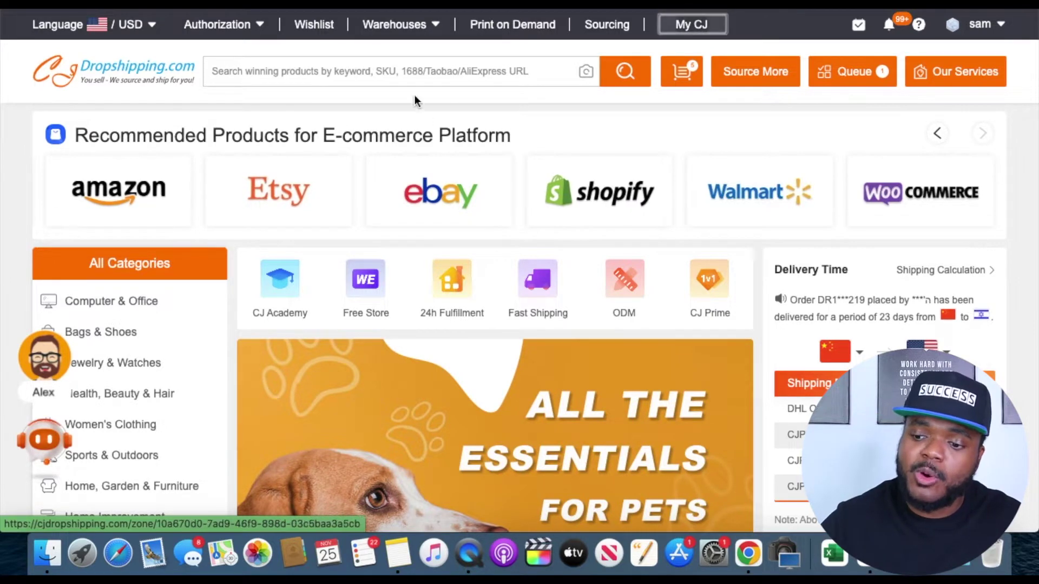
{"action": "mouse_move", "coordinate": [397, 24]}
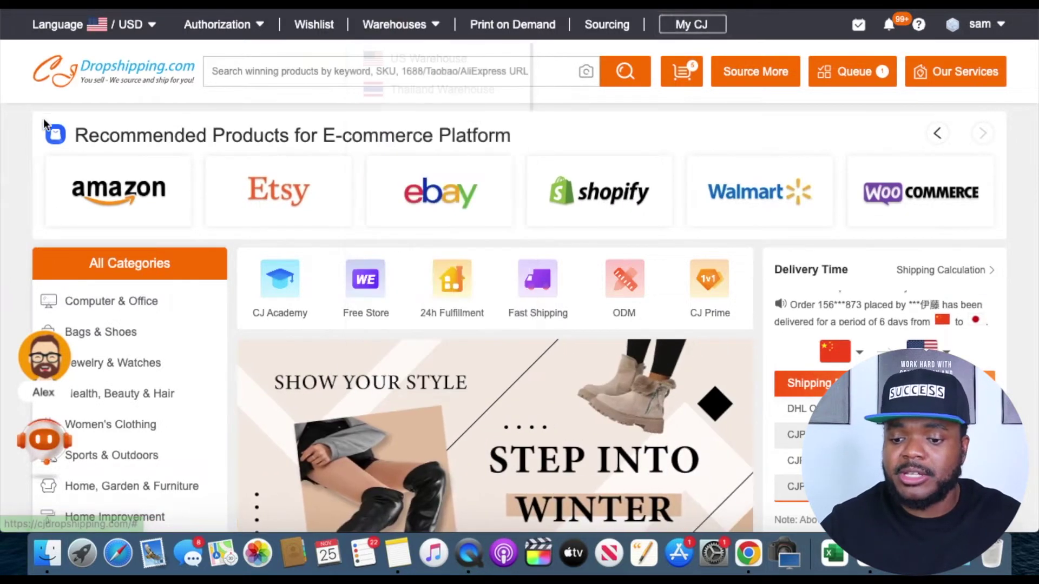
{"action": "scroll", "coordinate": [32, 127], "scroll_direction": "down", "scroll_amount": 3}
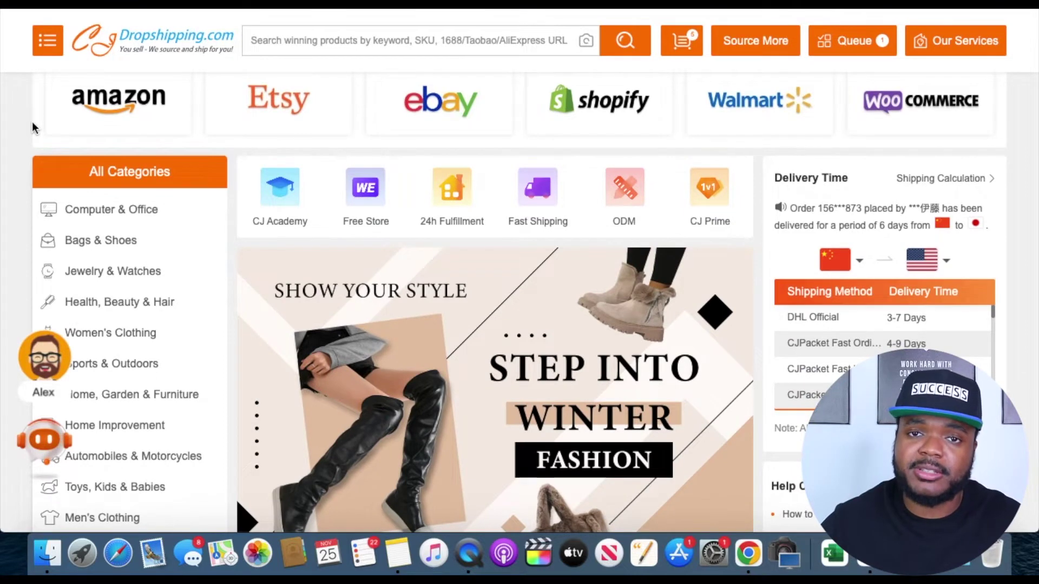
{"action": "scroll", "coordinate": [32, 124], "scroll_direction": "down", "scroll_amount": 3}
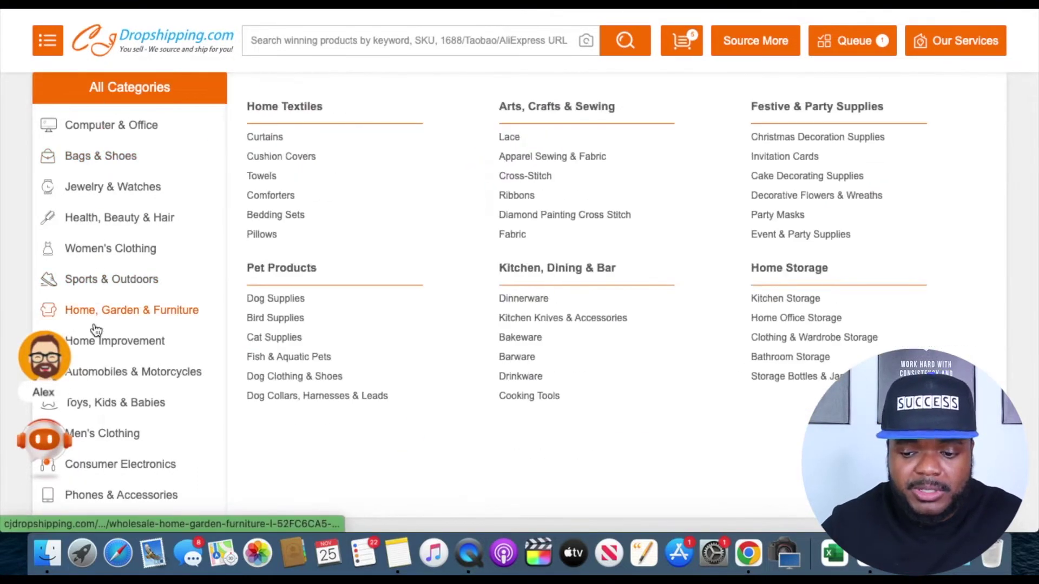
{"action": "mouse_move", "coordinate": [95, 311]}
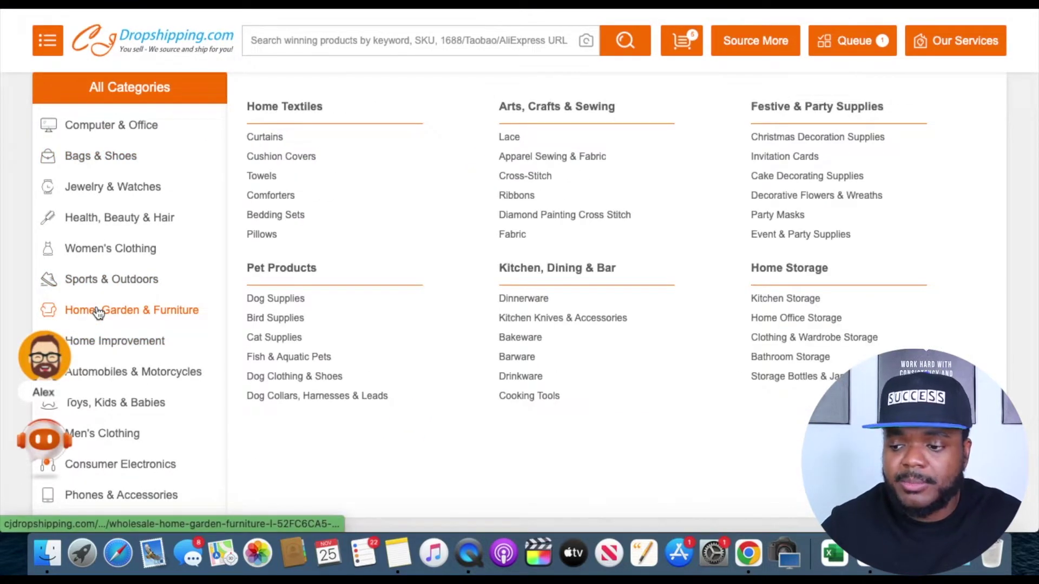
{"action": "mouse_move", "coordinate": [178, 287]}
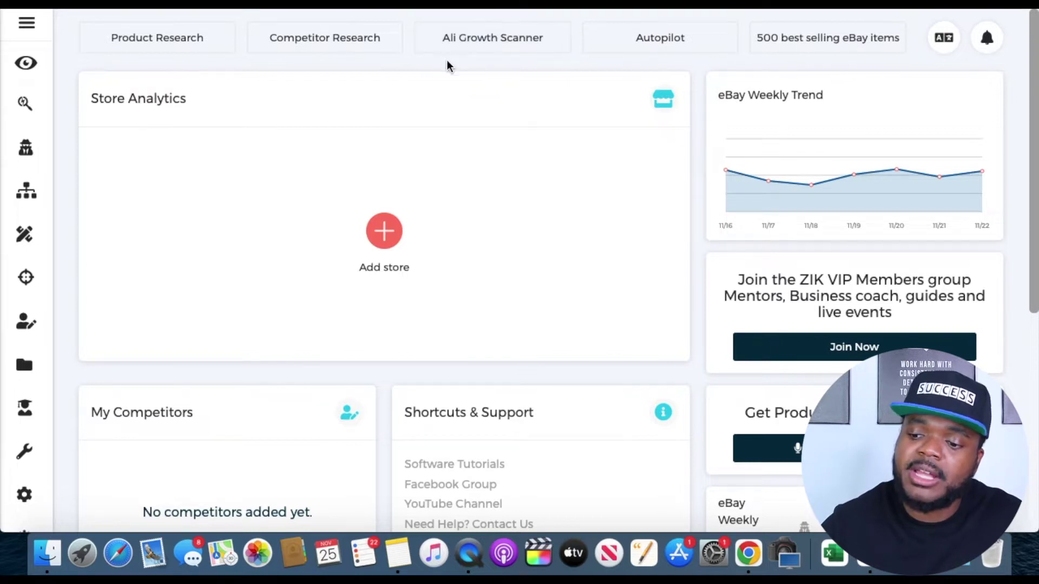
- Switch to ZIK, open the Ali Growth Scanner and review the listed products' sellers, ratings, sales and prices
{"action": "left_click", "coordinate": [487, 51]}
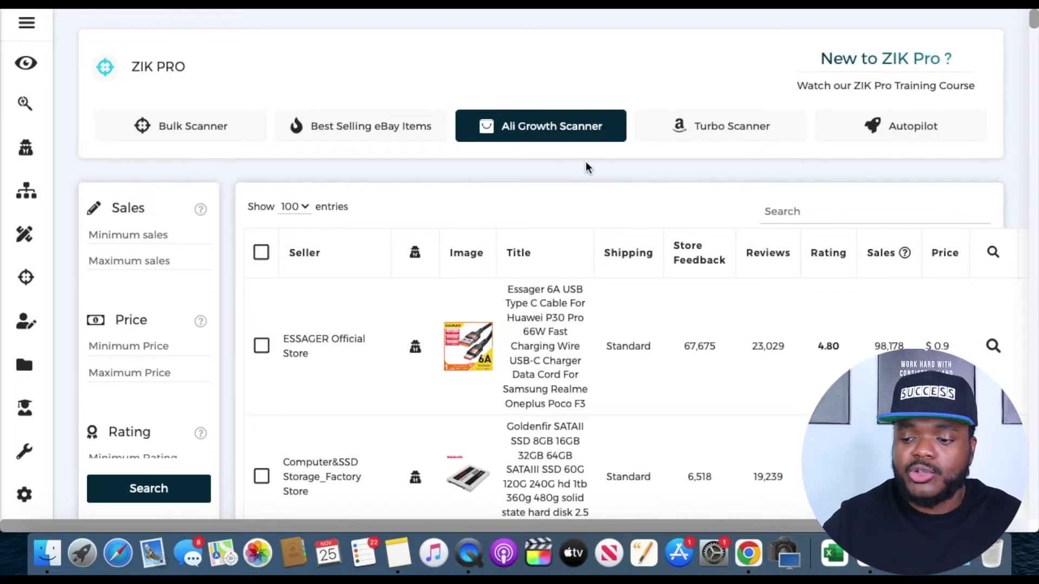
{"action": "scroll", "coordinate": [585, 162], "scroll_direction": "down", "scroll_amount": 3}
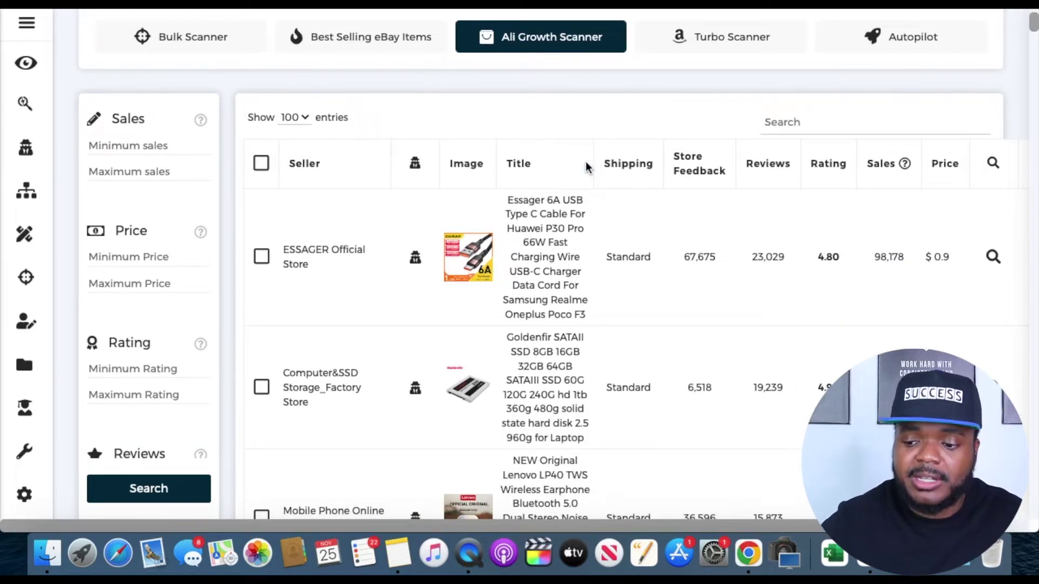
{"action": "scroll", "coordinate": [586, 162], "scroll_direction": "down", "scroll_amount": 3}
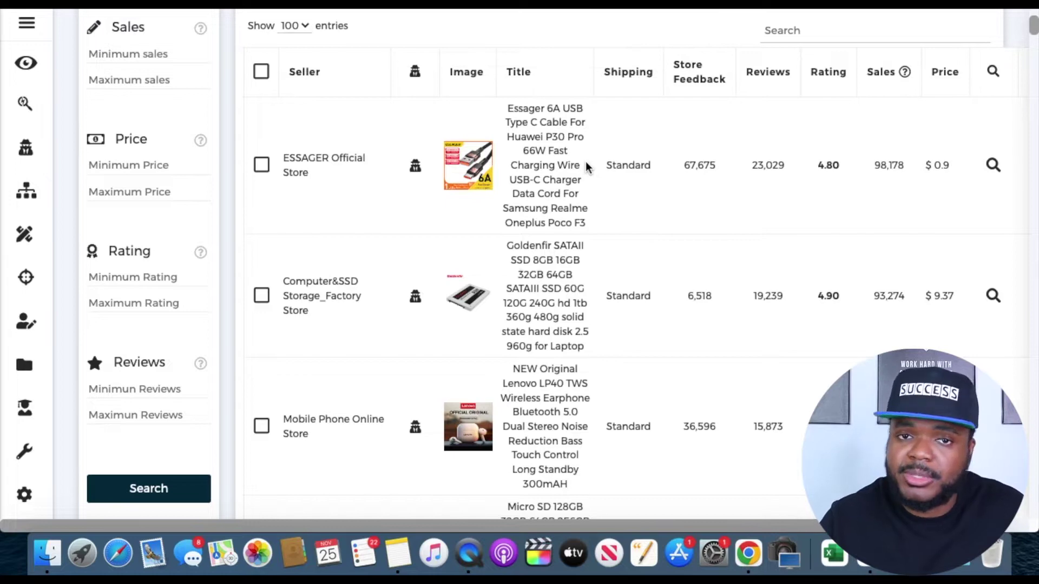
{"action": "scroll", "coordinate": [573, 343], "scroll_direction": "down", "scroll_amount": 20}
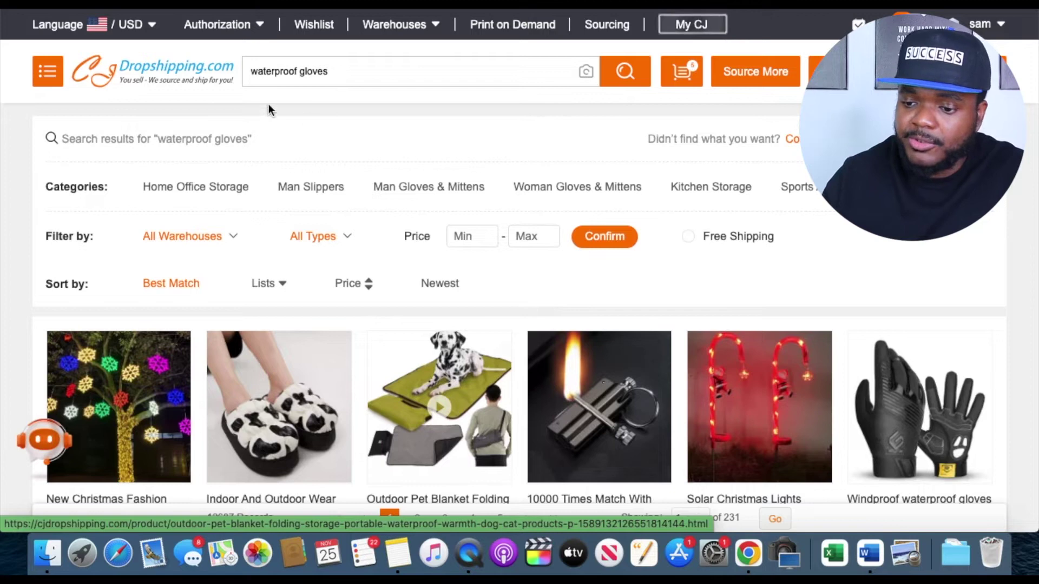
- In the CJ Dropshipping results for waterproof gloves, find and open the Winter Gloves Touch Screen Riding Motorcycle product
{"action": "scroll", "coordinate": [368, 211], "scroll_direction": "down", "scroll_amount": 10}
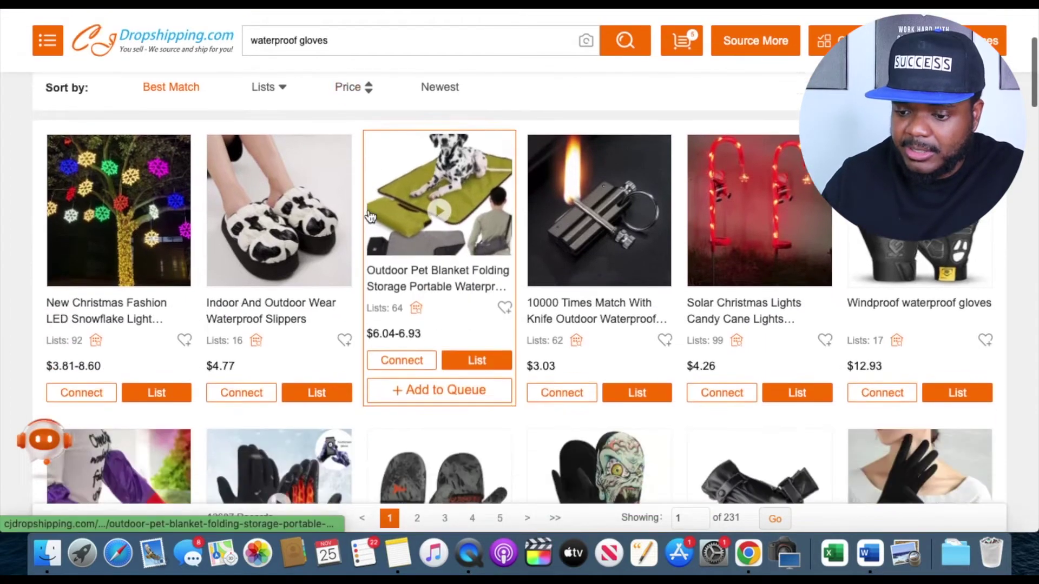
{"action": "scroll", "coordinate": [368, 216], "scroll_direction": "down", "scroll_amount": 3}
{"action": "scroll", "coordinate": [281, 211], "scroll_direction": "up", "scroll_amount": 4}
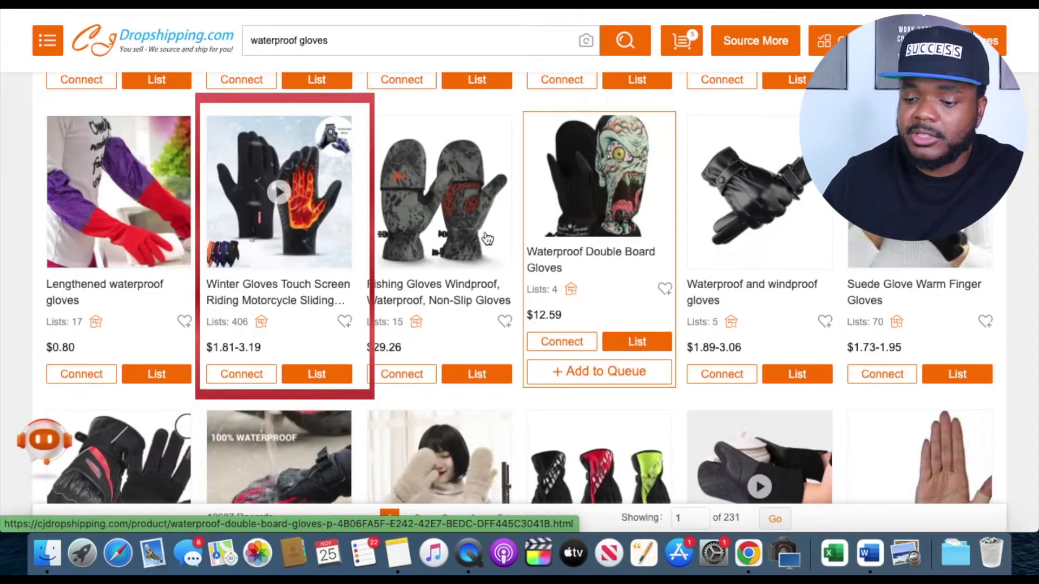
{"action": "left_click", "coordinate": [275, 267]}
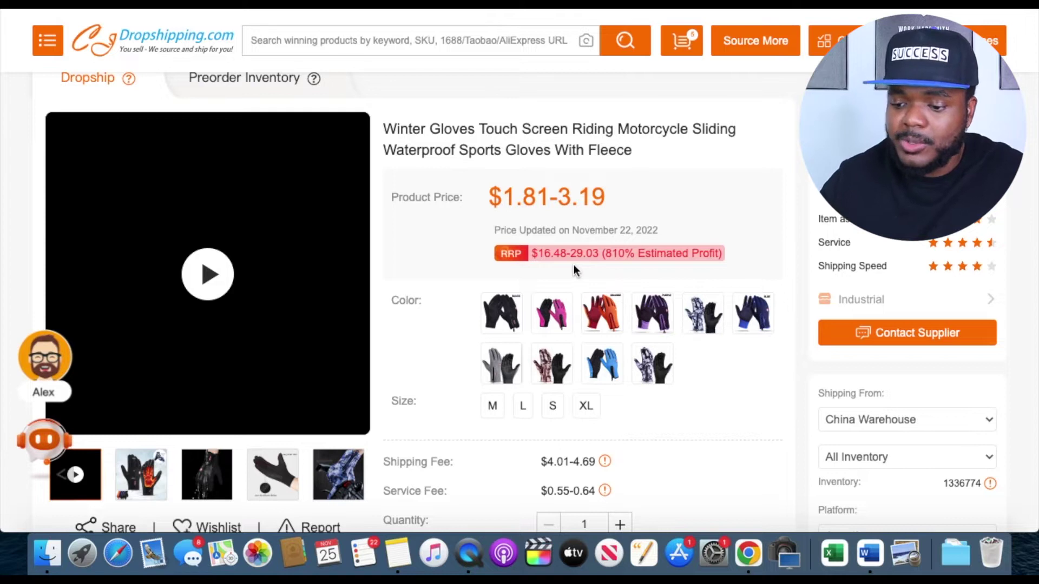
- Check which warehouses the winter gloves can ship from, keeping China Warehouse
{"action": "scroll", "coordinate": [788, 262], "scroll_direction": "down", "scroll_amount": 1}
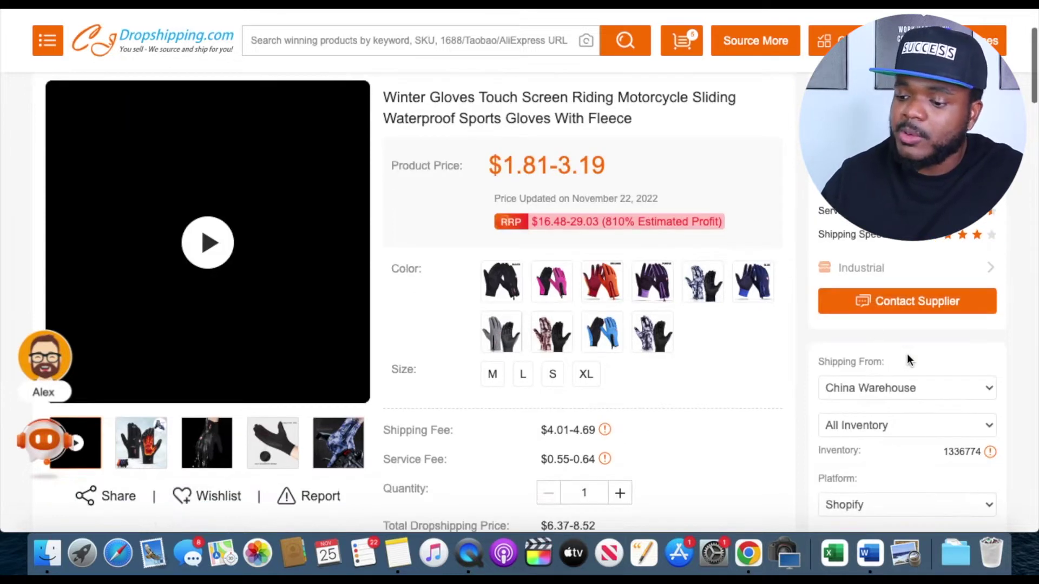
{"action": "left_click", "coordinate": [928, 393]}
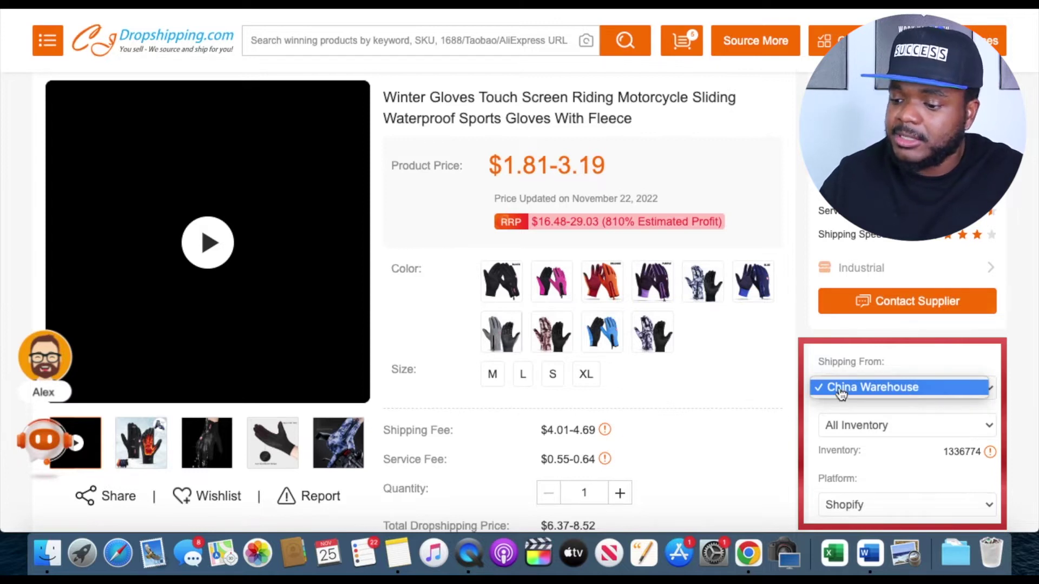
{"action": "left_click", "coordinate": [916, 392]}
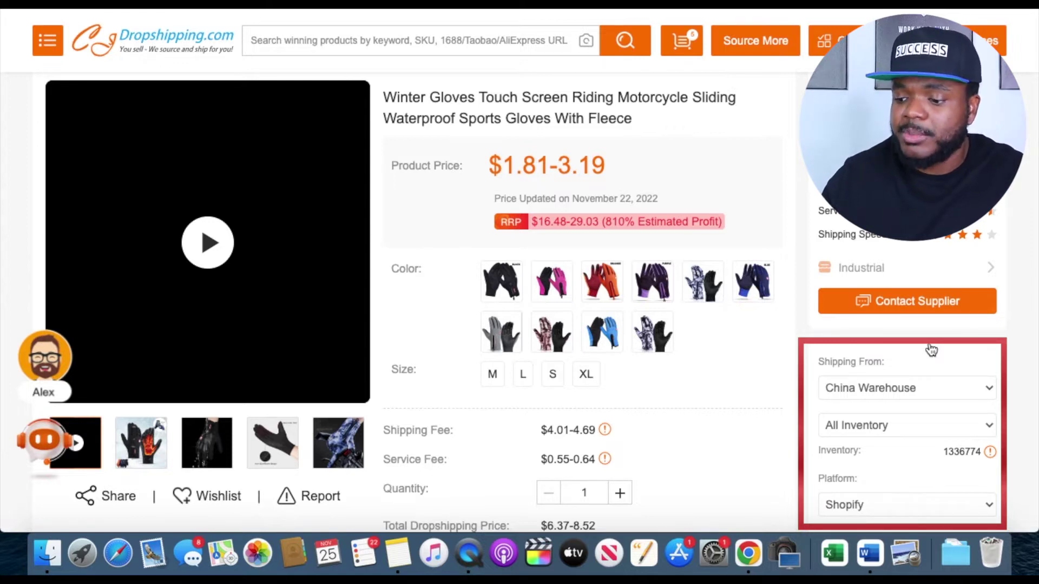
{"action": "left_click", "coordinate": [924, 392]}
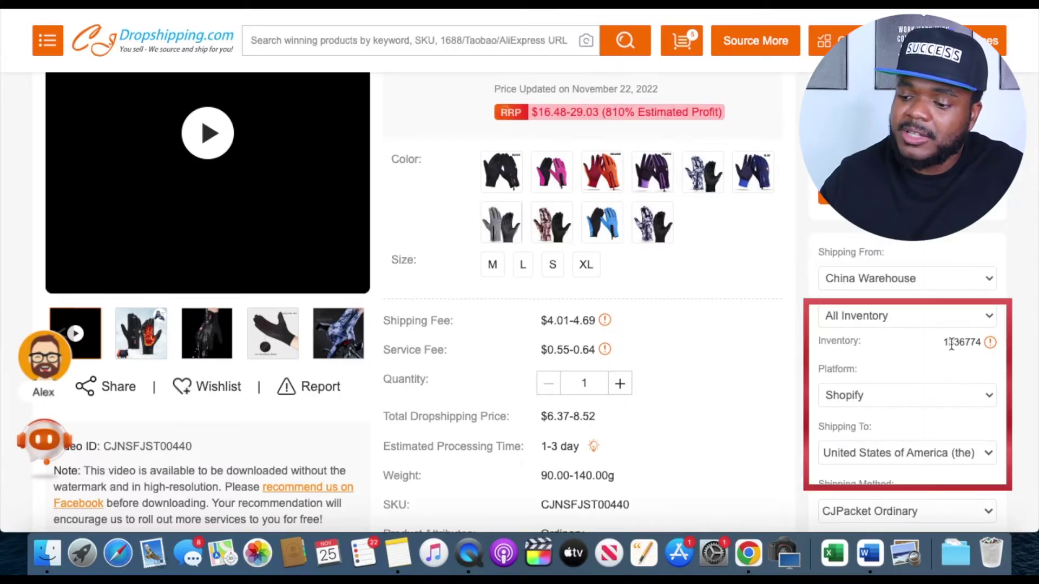
- Examine the gloves' inventory count, platform, shipping destination, estimated delivery time and tracking information
{"action": "left_click_drag", "start_coordinate": [945, 345], "coordinate": [972, 349]}
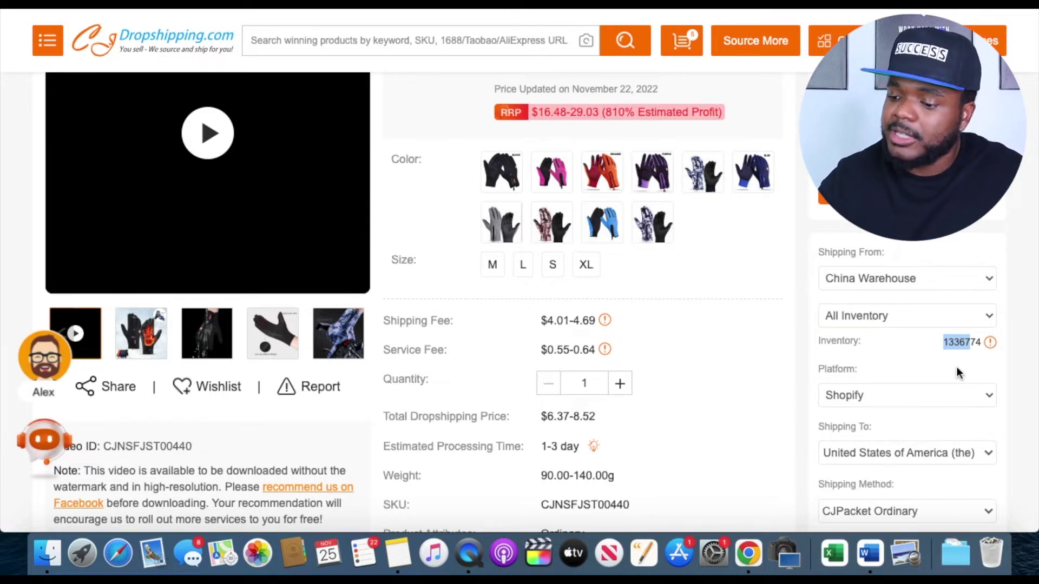
{"action": "scroll", "coordinate": [957, 368], "scroll_direction": "down", "scroll_amount": 2}
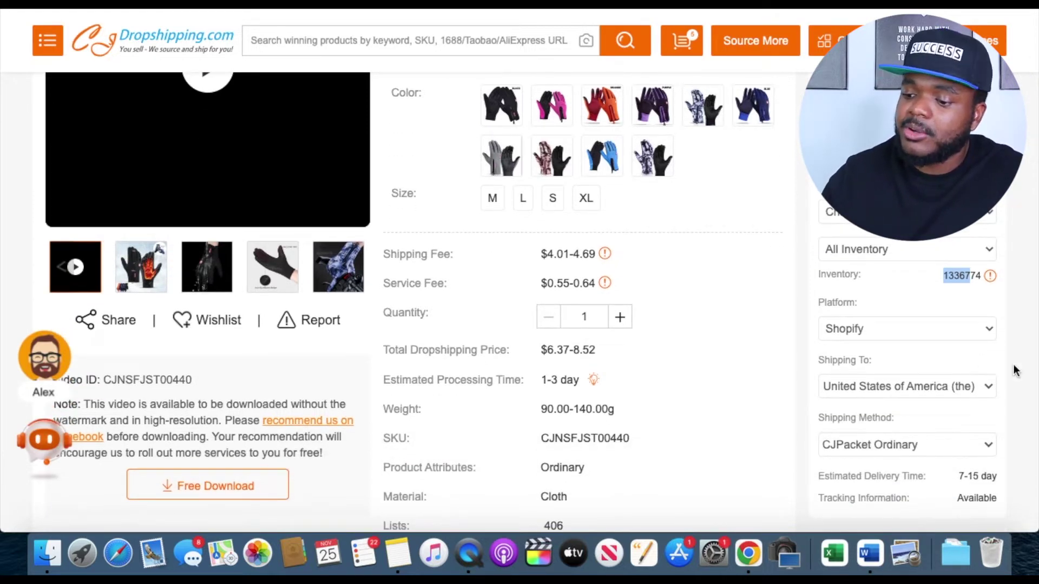
{"action": "scroll", "coordinate": [1013, 363], "scroll_direction": "down", "scroll_amount": 2}
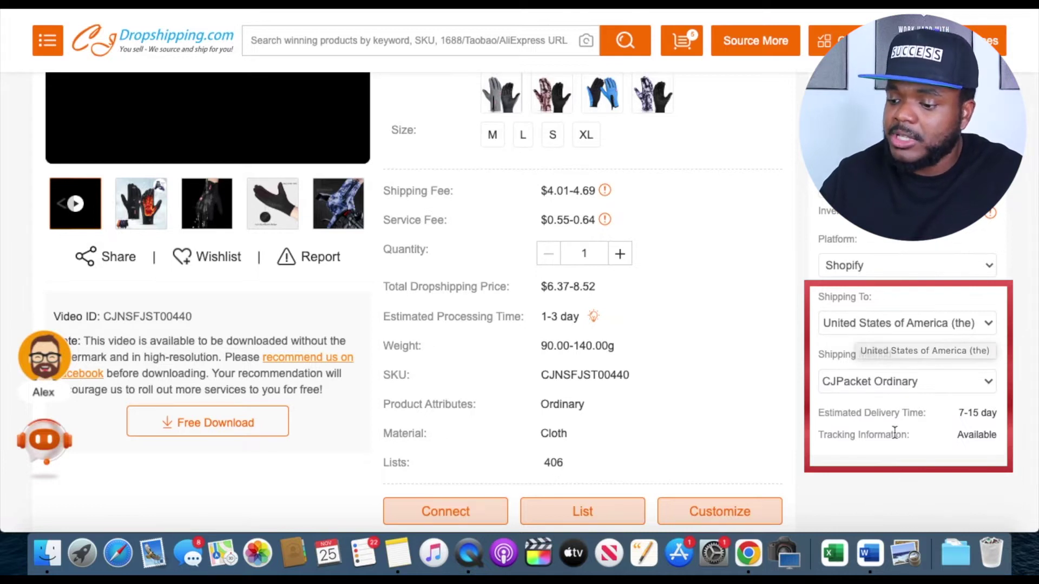
{"action": "scroll", "coordinate": [990, 417], "scroll_direction": "down", "scroll_amount": 1}
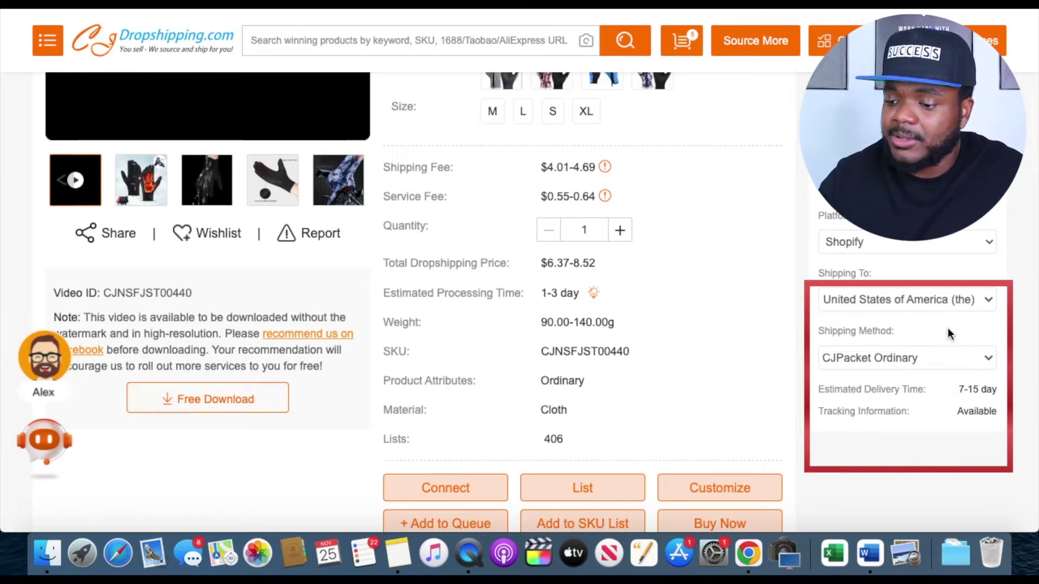
- Open the gloves' shipping method options and compare their fees, total shipping costs and delivery times
{"action": "left_click", "coordinate": [930, 362]}
{"action": "scroll", "coordinate": [846, 401], "scroll_direction": "down", "scroll_amount": 1}
{"action": "scroll", "coordinate": [848, 405], "scroll_direction": "down", "scroll_amount": 2}
{"action": "scroll", "coordinate": [848, 404], "scroll_direction": "up", "scroll_amount": 3}
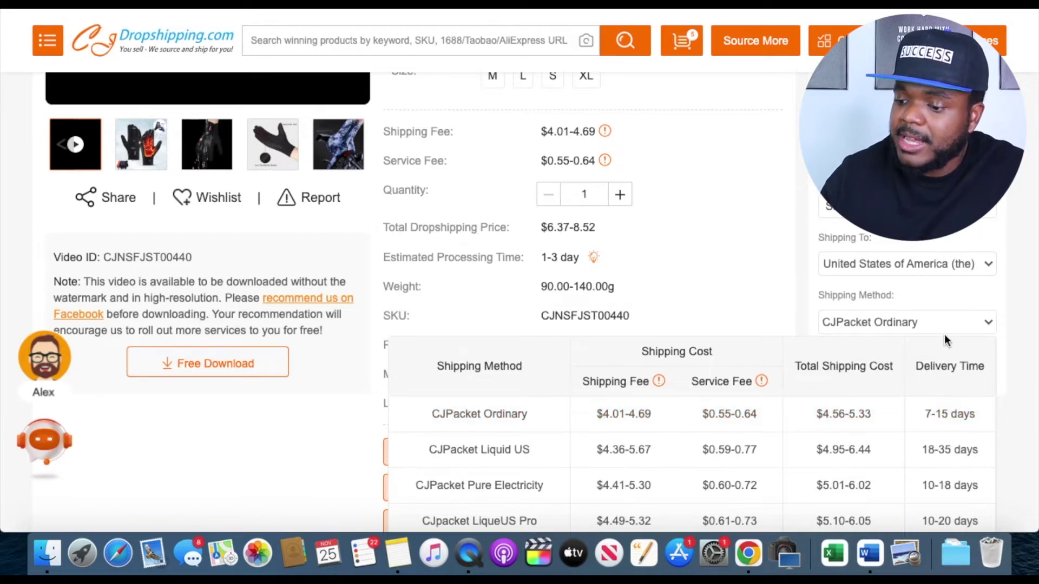
{"action": "scroll", "coordinate": [943, 375], "scroll_direction": "down", "scroll_amount": 5}
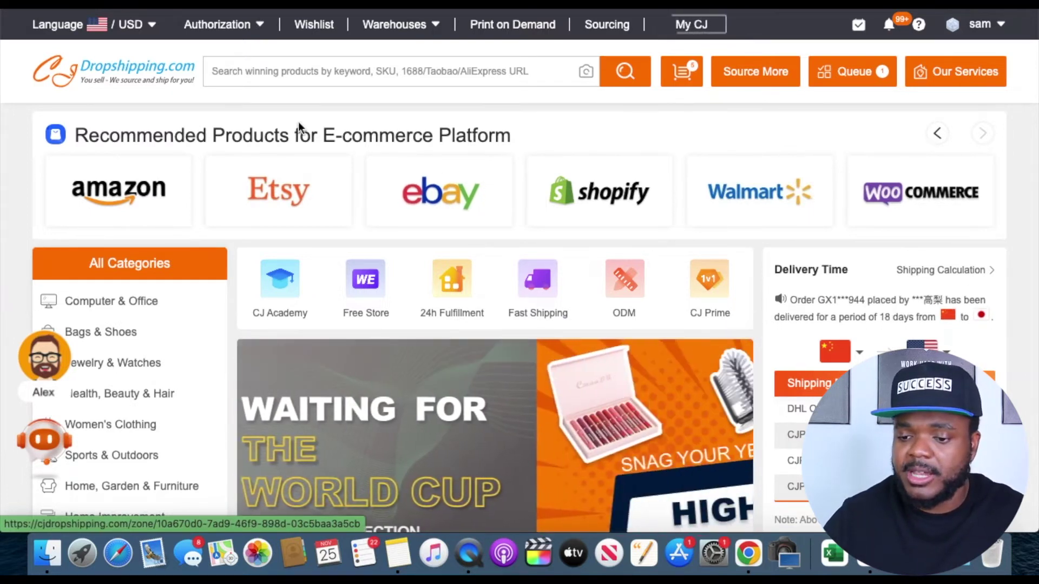
- Return to the winter gloves product page and open its listing form for adding the product to a store
{"action": "mouse_move", "coordinate": [222, 24]}
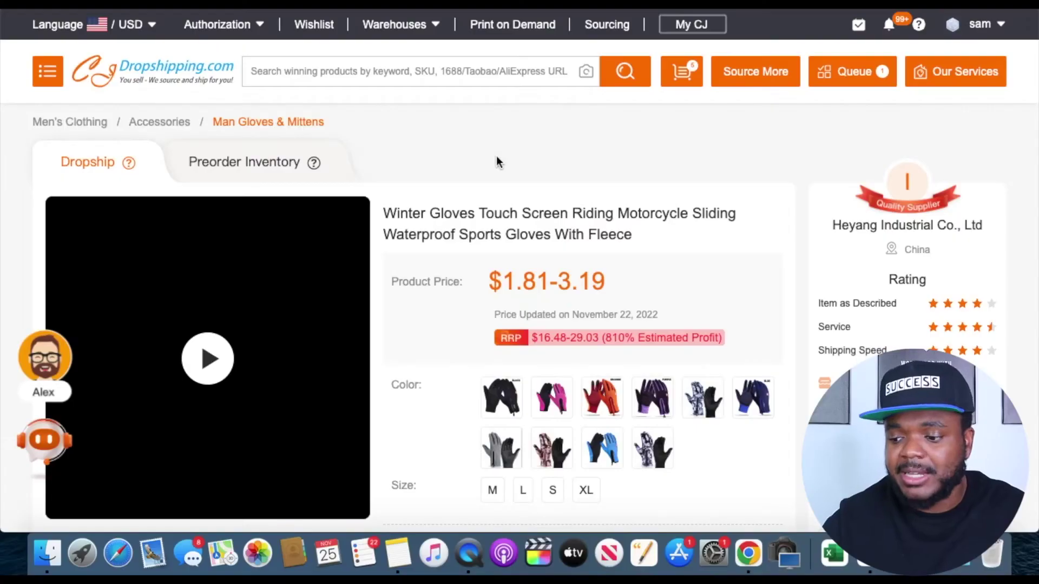
{"action": "scroll", "coordinate": [496, 158], "scroll_direction": "down", "scroll_amount": 3}
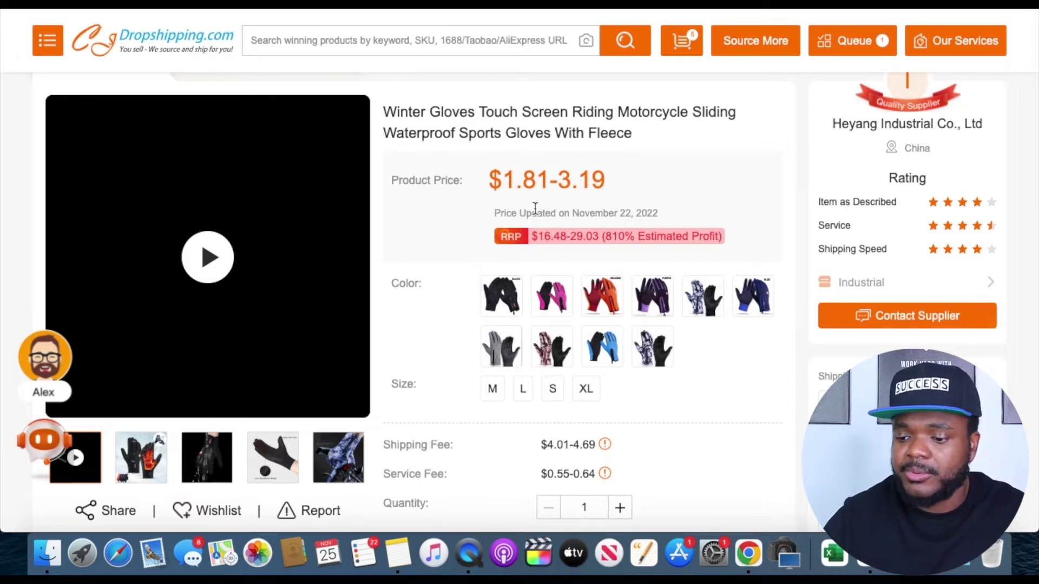
{"action": "scroll", "coordinate": [535, 208], "scroll_direction": "up", "scroll_amount": 3}
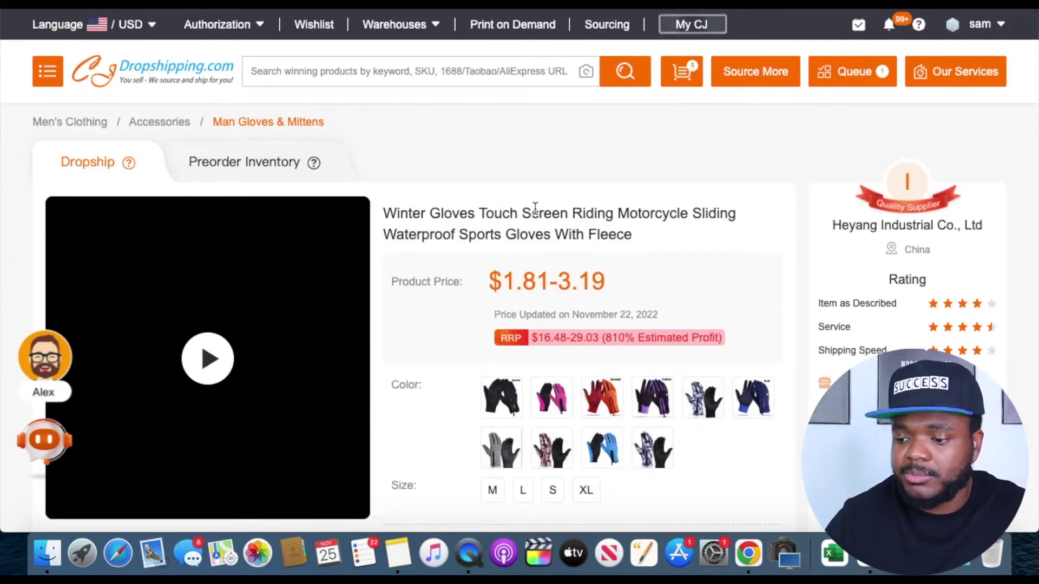
{"action": "scroll", "coordinate": [535, 208], "scroll_direction": "down", "scroll_amount": 10}
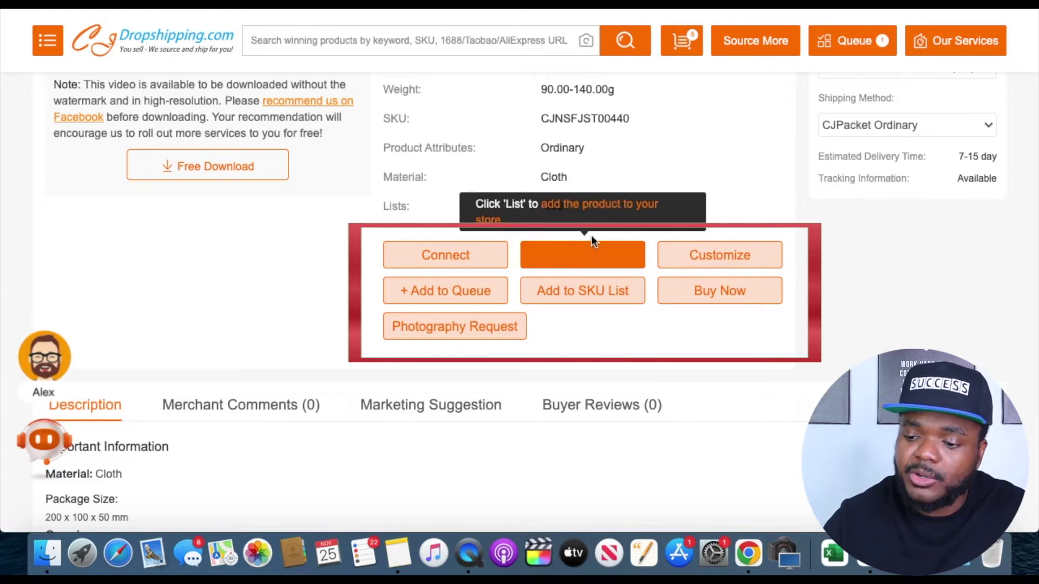
{"action": "left_click", "coordinate": [580, 246]}
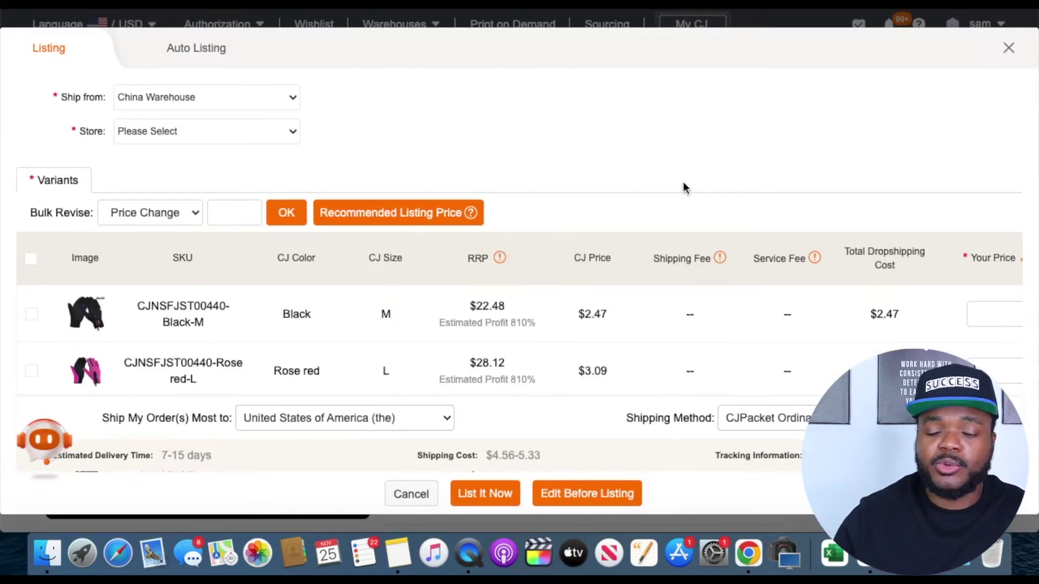
- Check the listing's ship-from warehouse options, keeping China Warehouse, and look over the glove variants
{"action": "left_click", "coordinate": [207, 98]}
{"action": "left_click", "coordinate": [339, 115]}
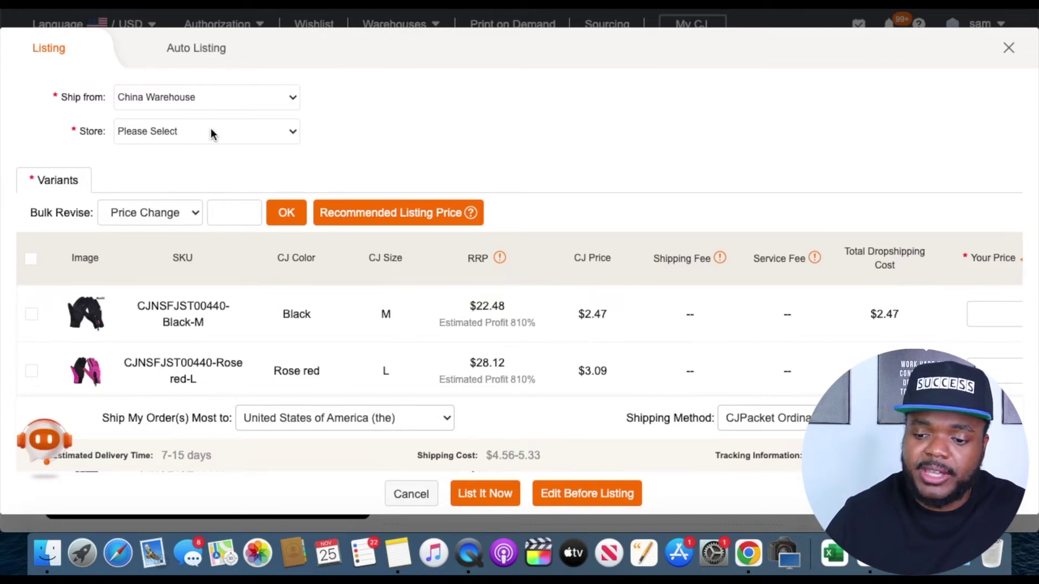
{"action": "scroll", "coordinate": [319, 207], "scroll_direction": "down", "scroll_amount": 3}
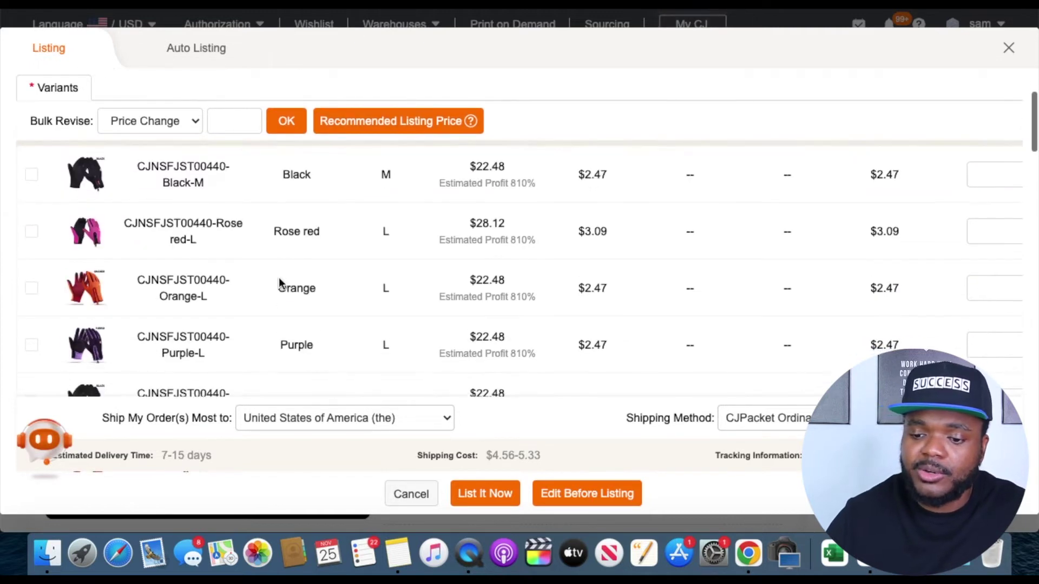
{"action": "scroll", "coordinate": [278, 277], "scroll_direction": "up", "scroll_amount": 2}
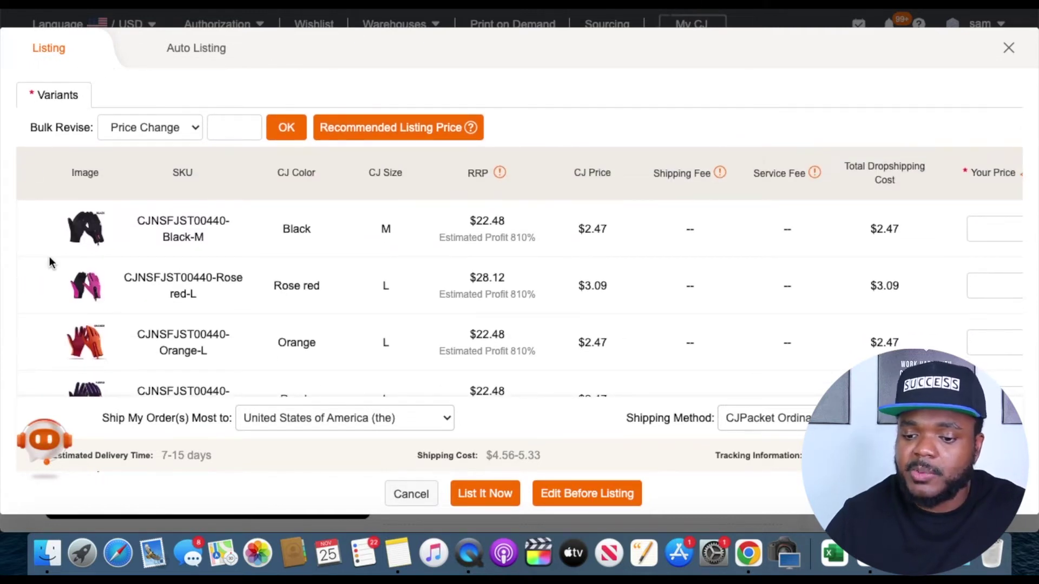
- Select all glove variants for the listing, but clear the orange size L variant
{"action": "scroll", "coordinate": [48, 247], "scroll_direction": "down", "scroll_amount": 1}
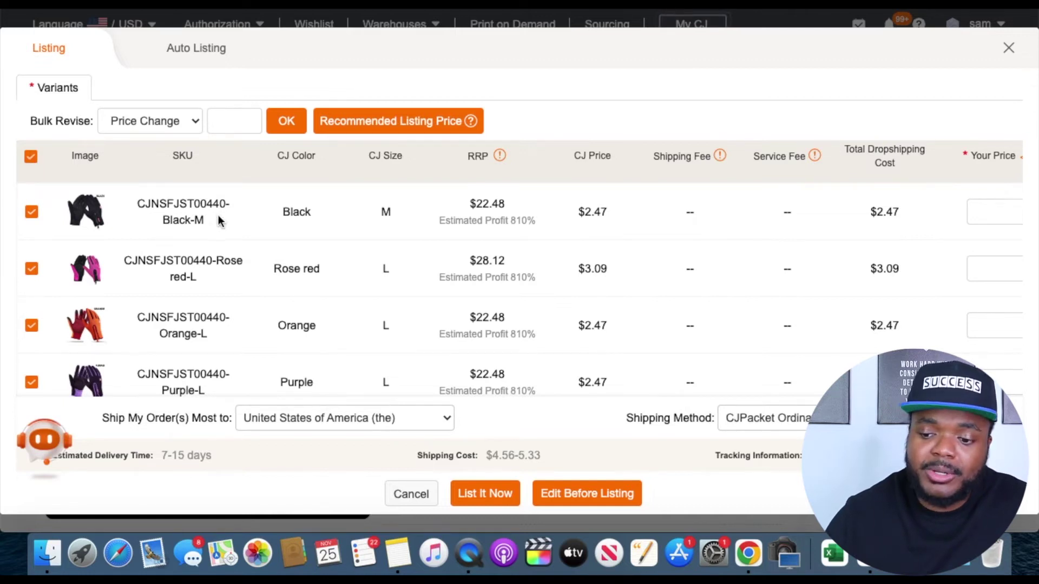
{"action": "left_click", "coordinate": [32, 324]}
{"action": "scroll", "coordinate": [129, 303], "scroll_direction": "down", "scroll_amount": 4}
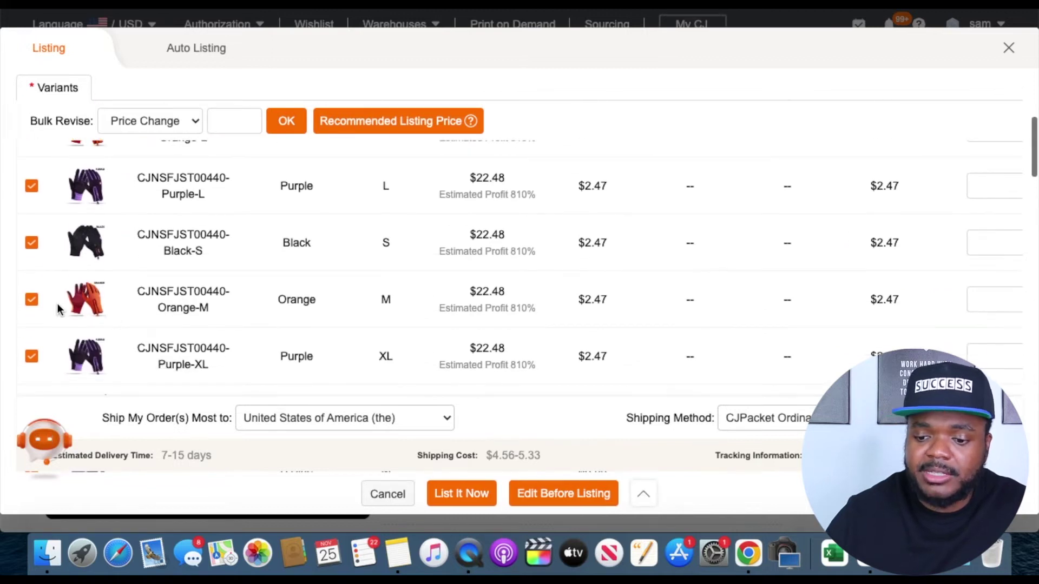
- Review the variants' recommended retail prices, CJ prices, total dropshipping costs and own-price fields in the listing form
{"action": "scroll", "coordinate": [198, 308], "scroll_direction": "down", "scroll_amount": 2}
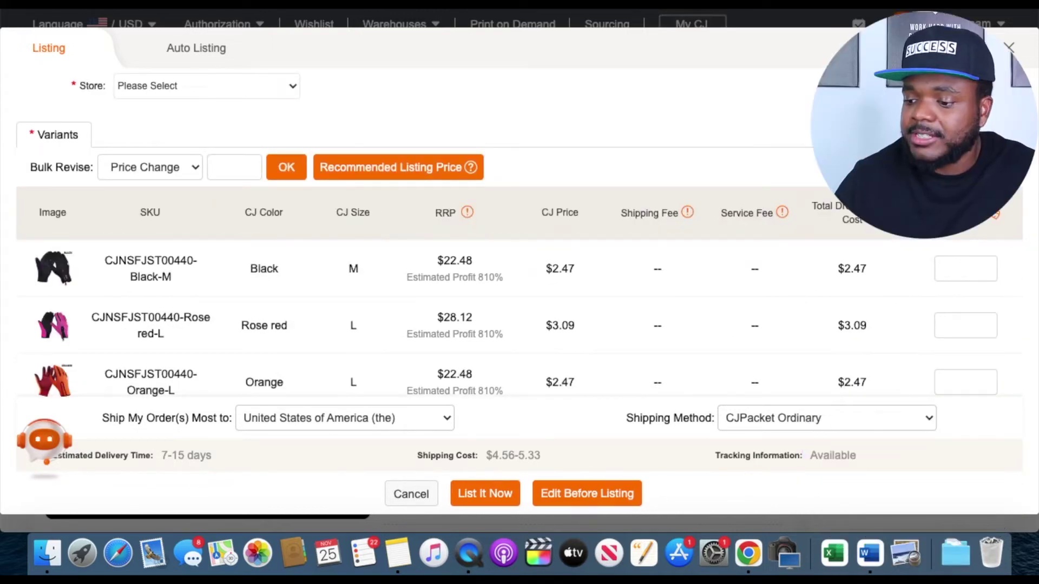
{"action": "scroll", "coordinate": [958, 254], "scroll_direction": "down", "scroll_amount": 2}
{"action": "scroll", "coordinate": [958, 254], "scroll_direction": "down", "scroll_amount": 2}
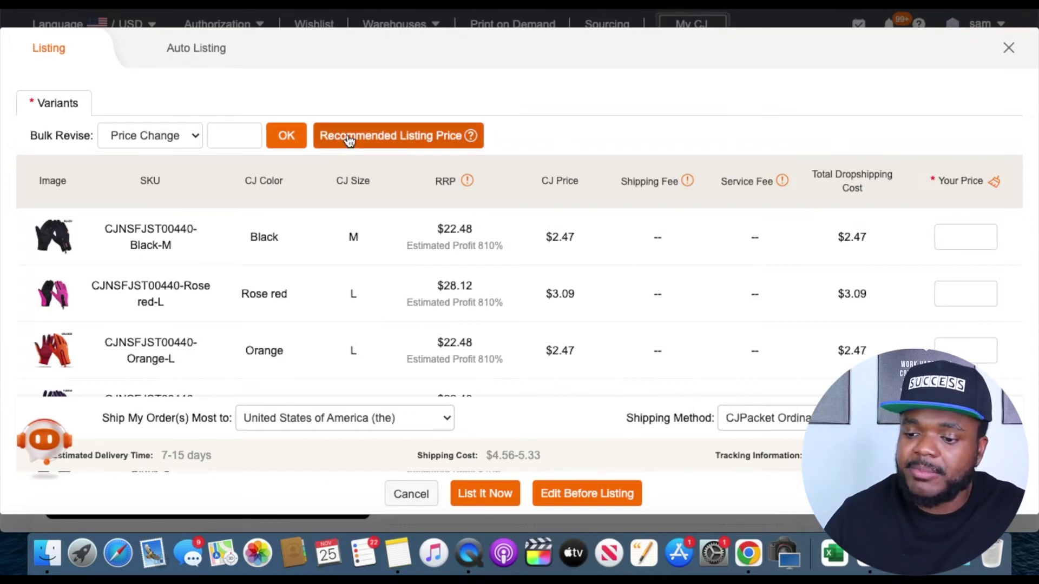
- Apply the recommended listing price to all selected glove variants and check the filled-in own prices
{"action": "left_click", "coordinate": [380, 137]}
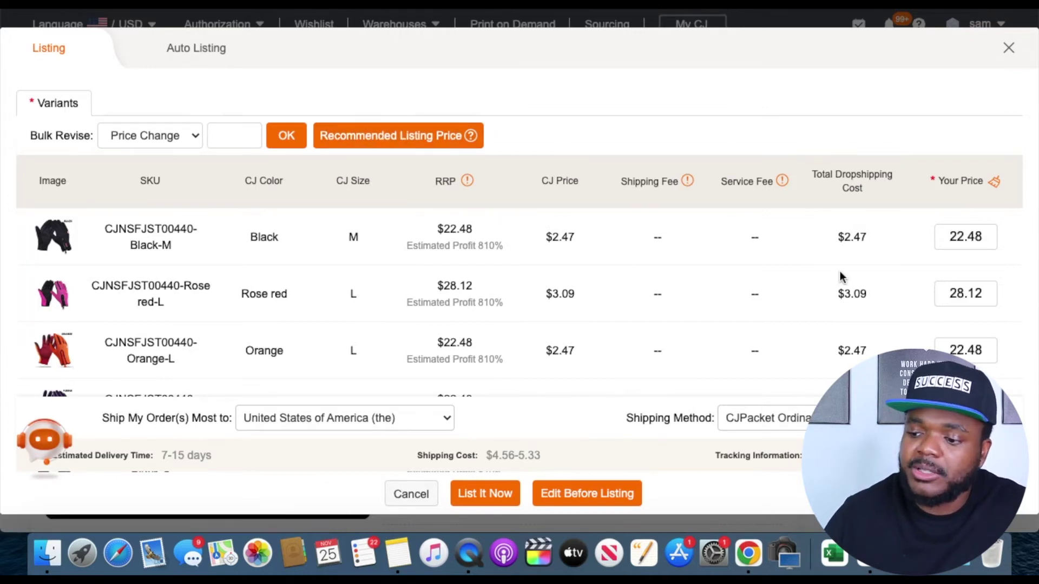
{"action": "scroll", "coordinate": [947, 273], "scroll_direction": "down", "scroll_amount": 12}
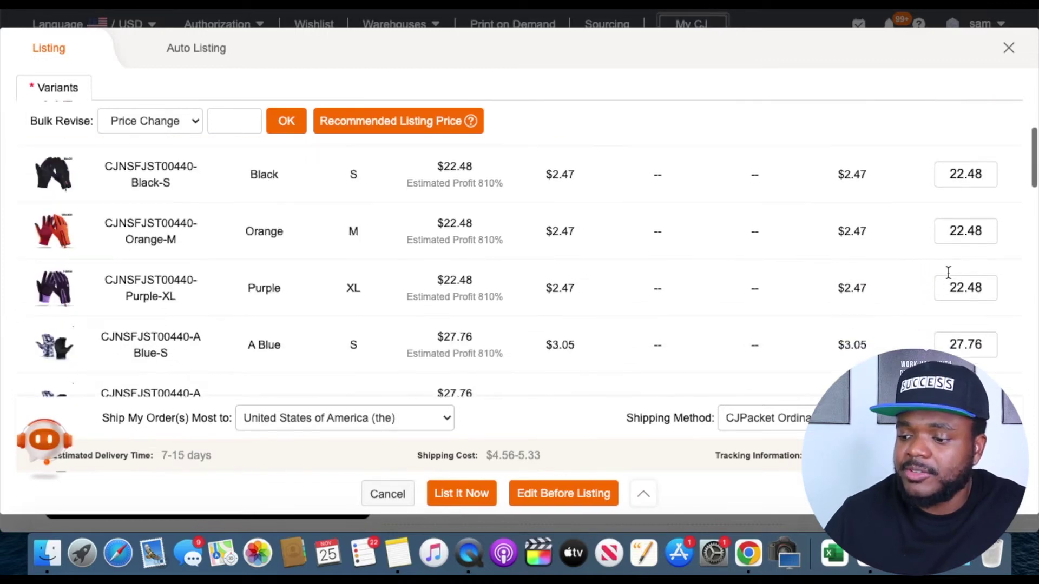
{"action": "scroll", "coordinate": [947, 274], "scroll_direction": "down", "scroll_amount": 5}
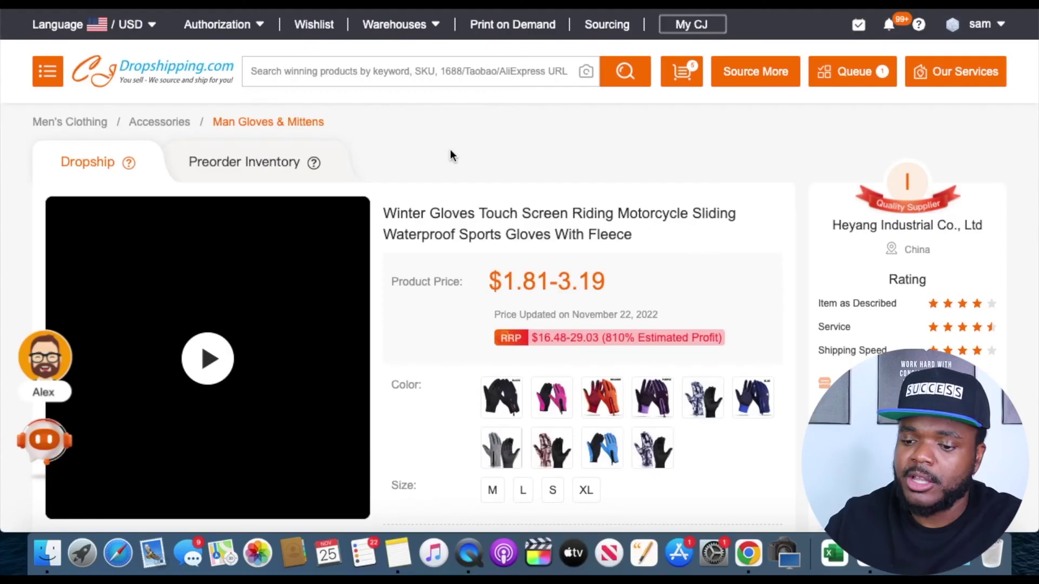
- In the gloves' preorder inventory, choose black in size M, set the quantity to 20 and proceed to the preorder page
{"action": "scroll", "coordinate": [450, 149], "scroll_direction": "down", "scroll_amount": 1}
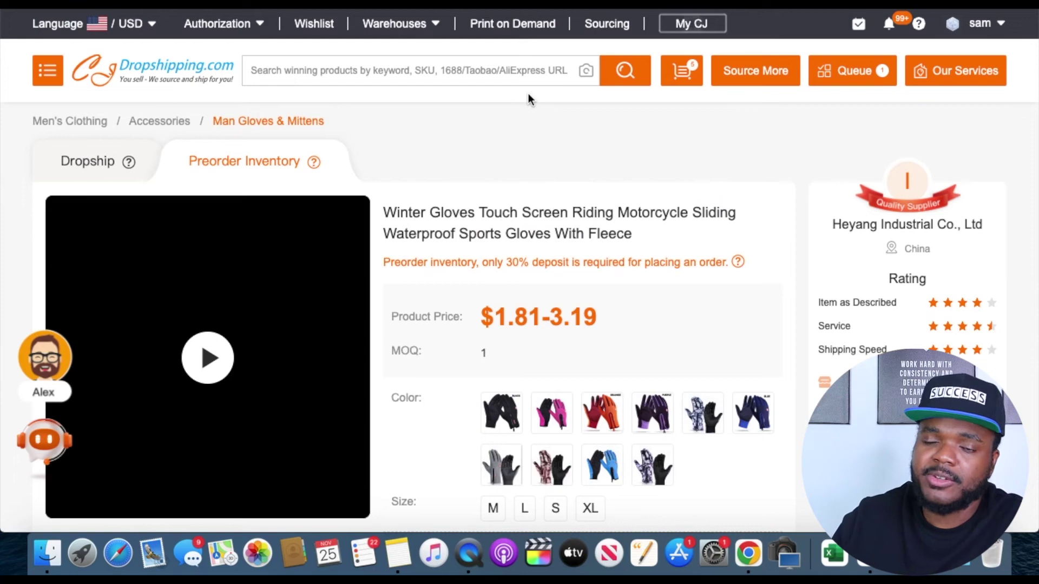
{"action": "scroll", "coordinate": [505, 187], "scroll_direction": "down", "scroll_amount": 3}
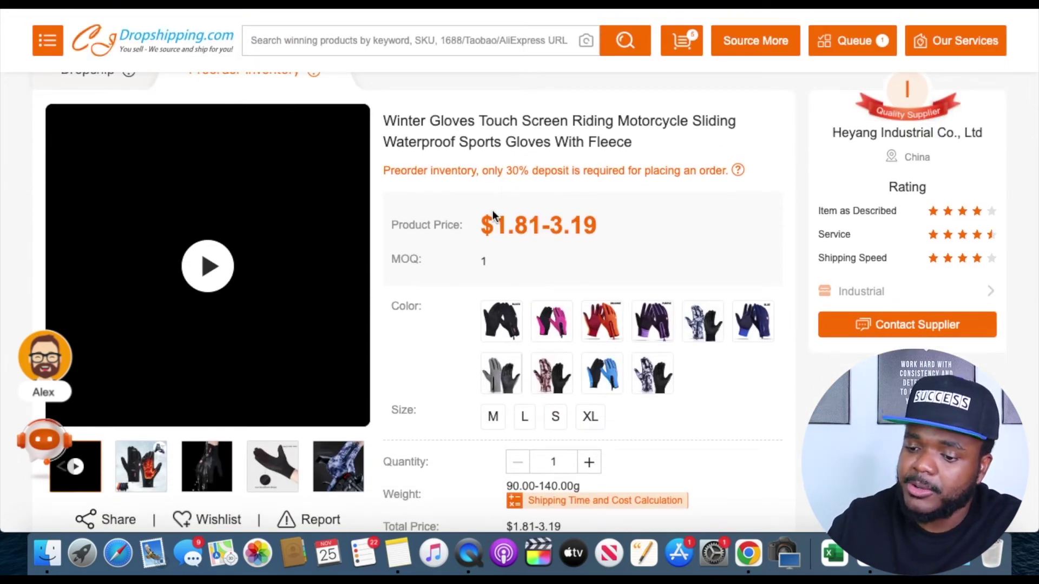
{"action": "double_click", "coordinate": [482, 260]}
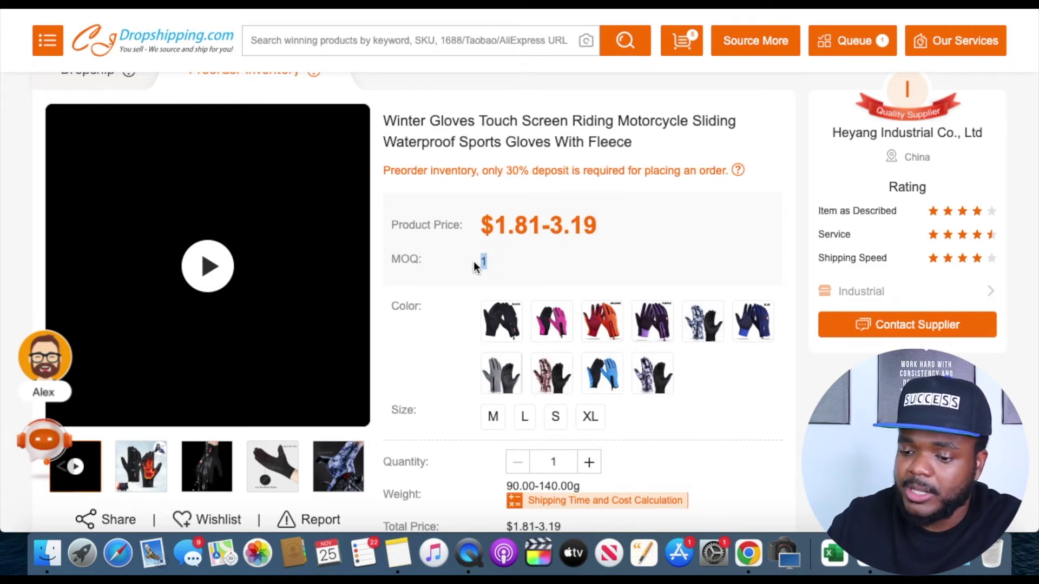
{"action": "left_click", "coordinate": [503, 322]}
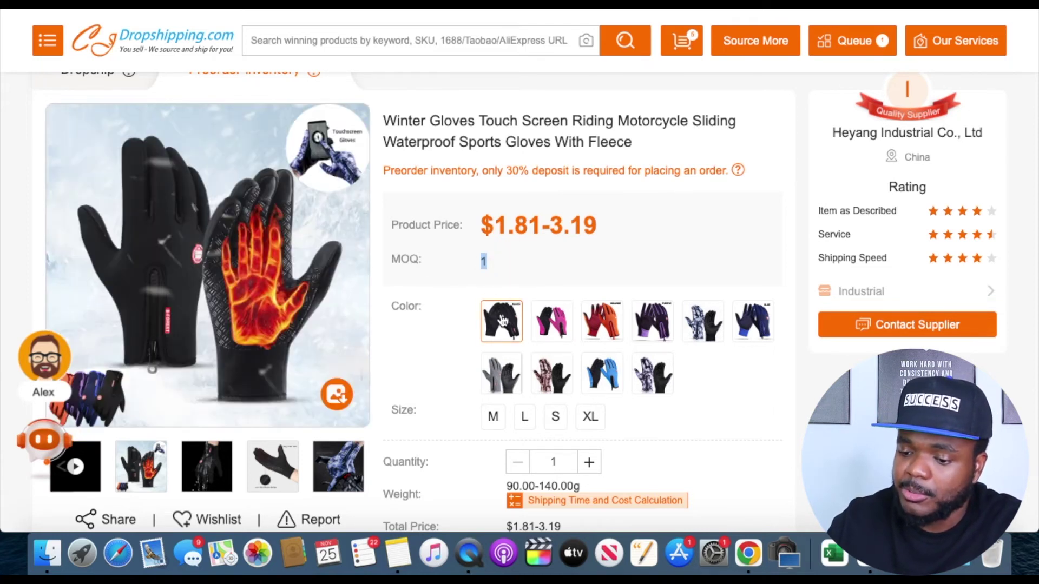
{"action": "scroll", "coordinate": [567, 401], "scroll_direction": "down", "scroll_amount": 3}
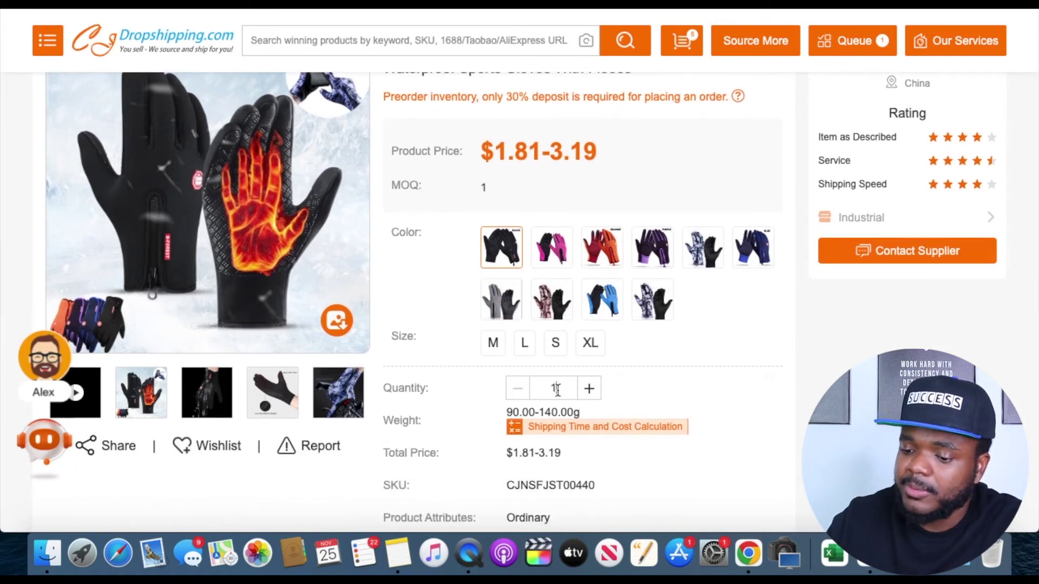
{"action": "type", "text": "20"}
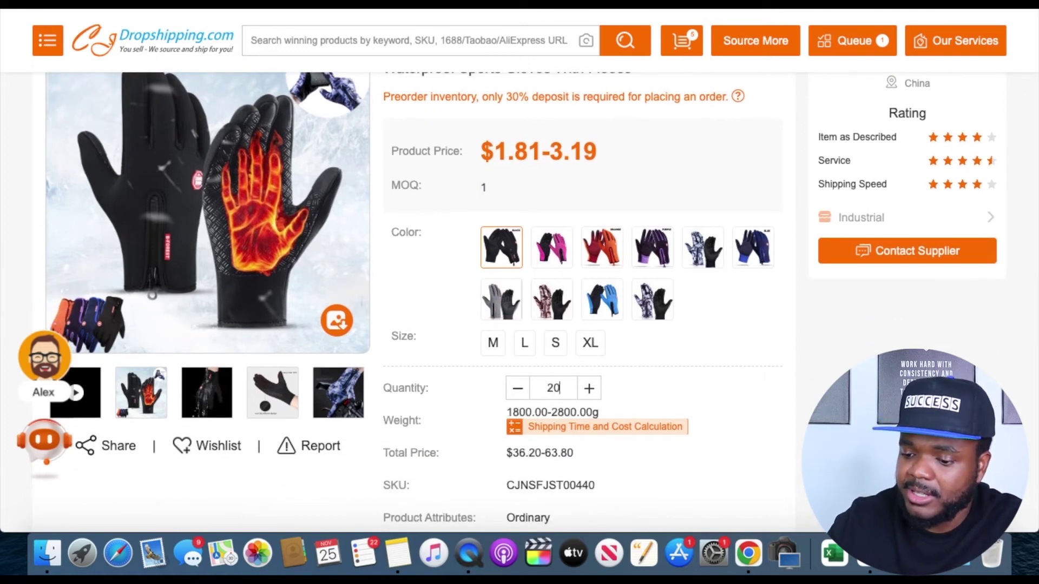
{"action": "left_click", "coordinate": [440, 458]}
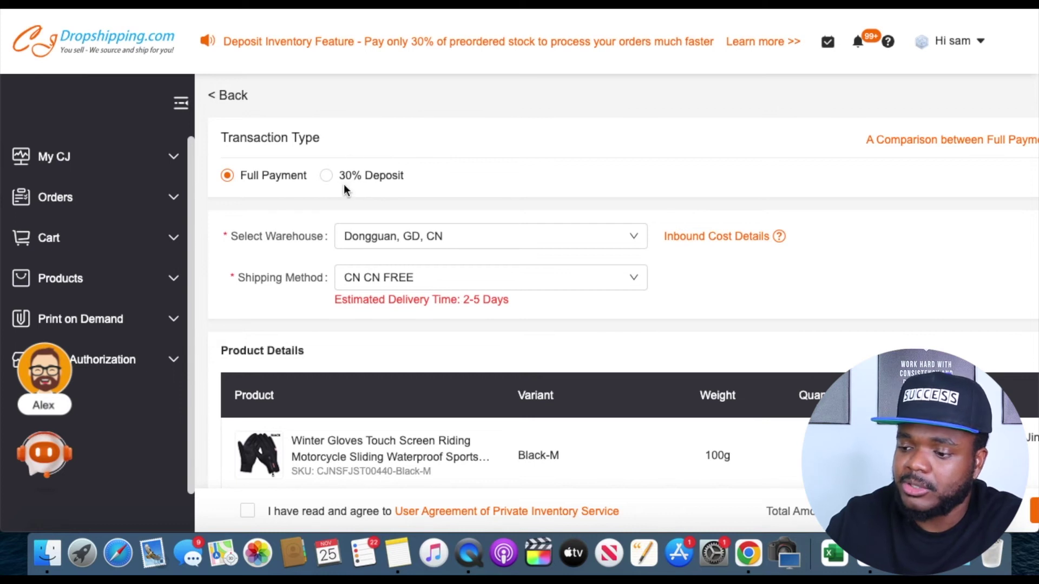
- Set the preorder's warehouse to Cranbury, NJ, US, and review the delivery time, product details and total cost
{"action": "scroll", "coordinate": [346, 191], "scroll_direction": "down", "scroll_amount": 2}
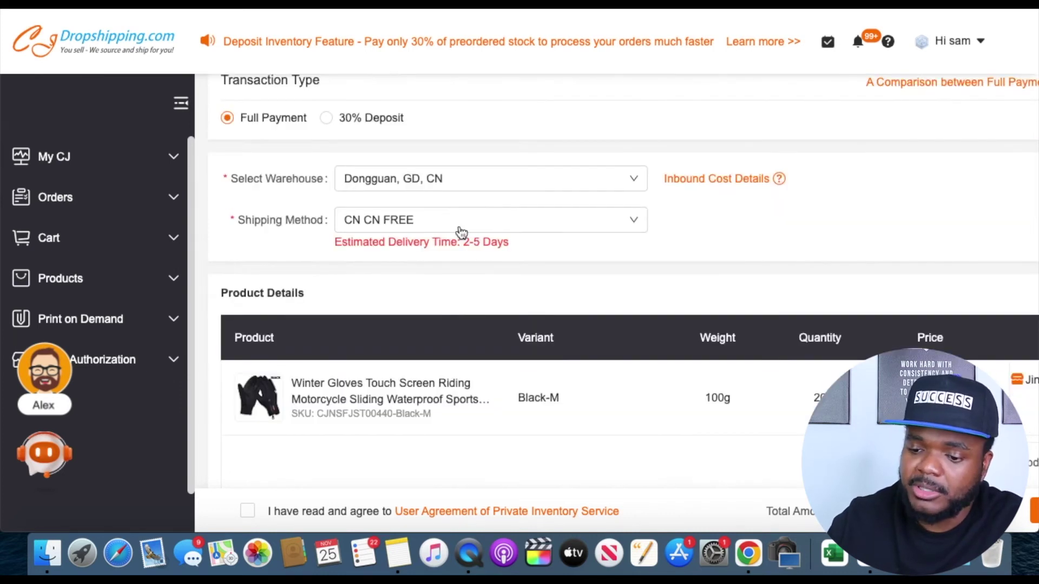
{"action": "left_click", "coordinate": [468, 182]}
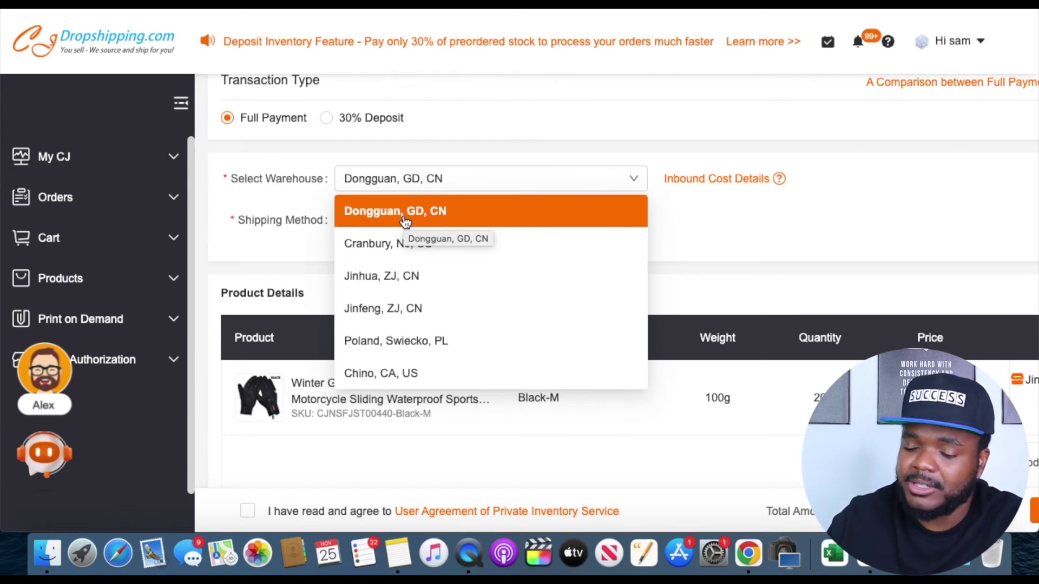
{"action": "left_click", "coordinate": [417, 243]}
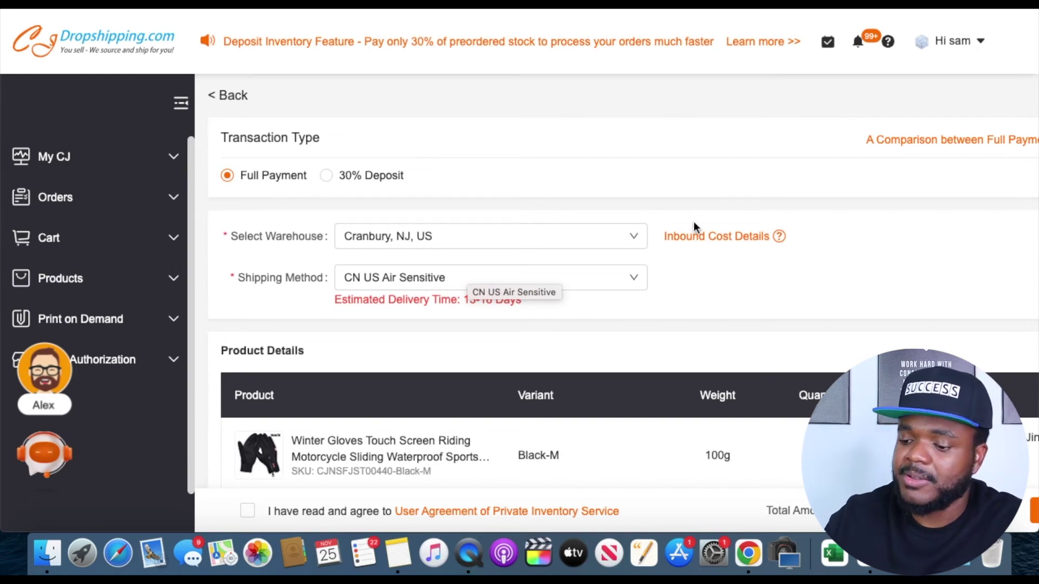
{"action": "scroll", "coordinate": [695, 227], "scroll_direction": "down", "scroll_amount": 5}
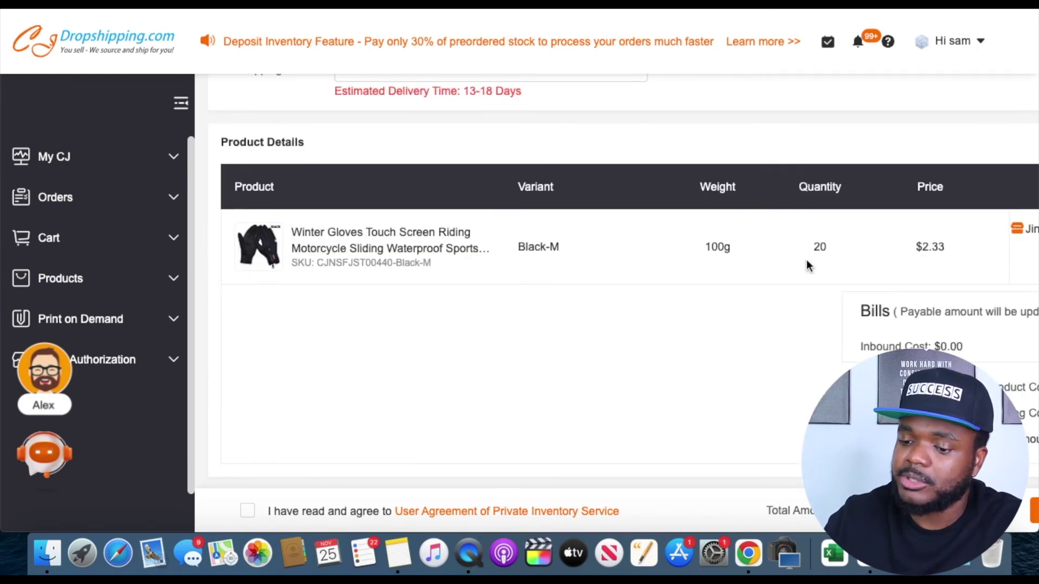
{"action": "scroll", "coordinate": [806, 261], "scroll_direction": "right", "scroll_amount": 5}
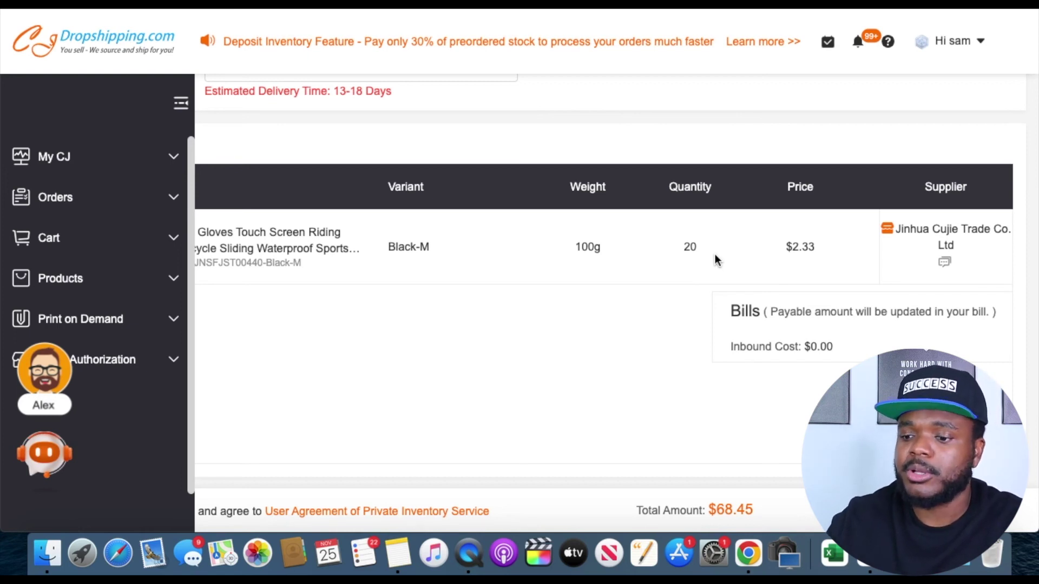
{"action": "scroll", "coordinate": [720, 225], "scroll_direction": "up", "scroll_amount": 3}
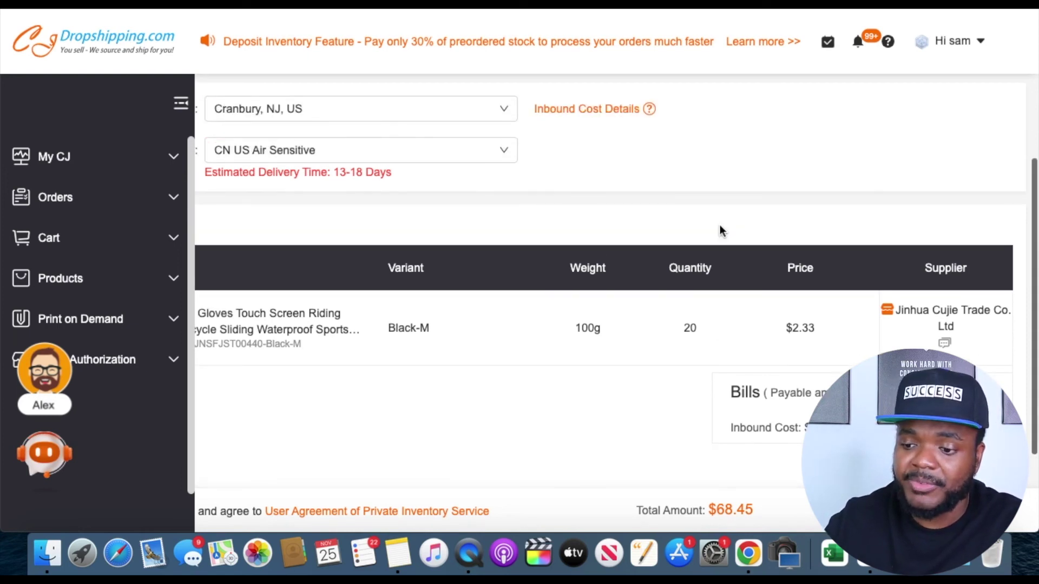
{"action": "scroll", "coordinate": [720, 226], "scroll_direction": "up", "scroll_amount": 1}
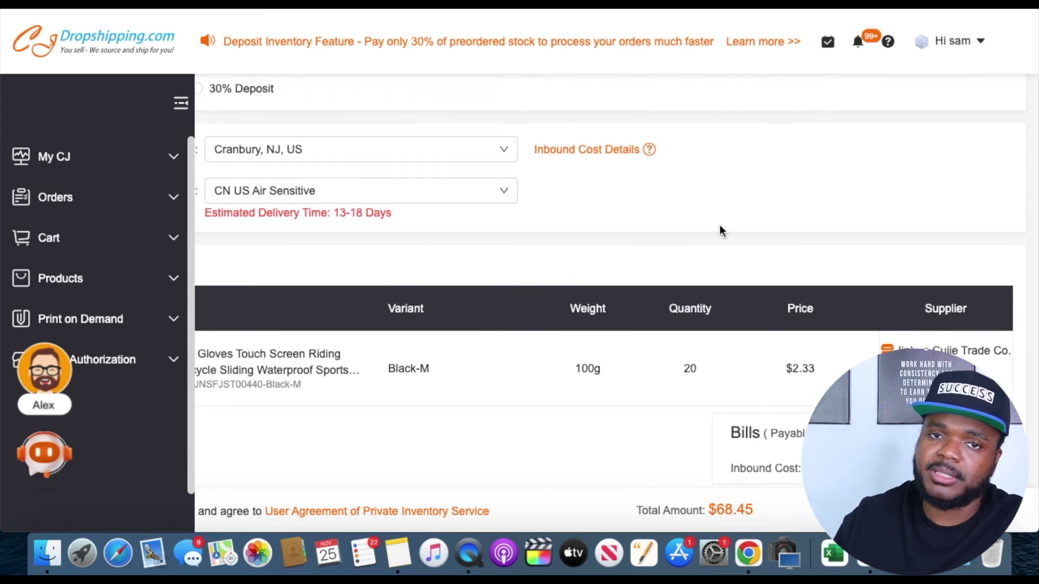